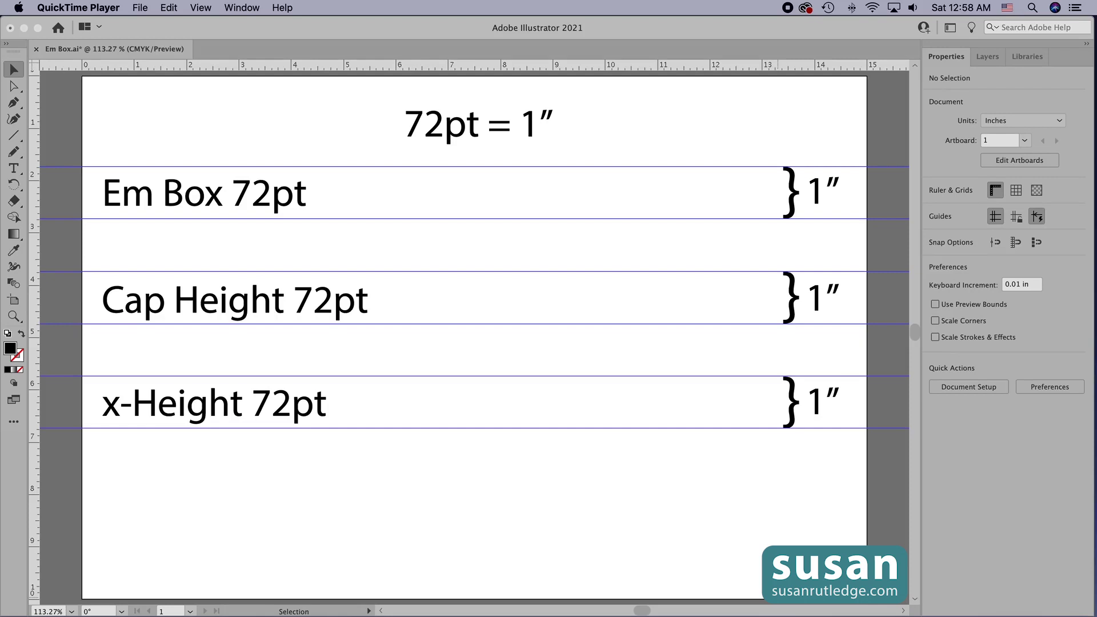
# Bring Illustrator to the front and switch to the Type tool
pyautogui.click(914, 437)
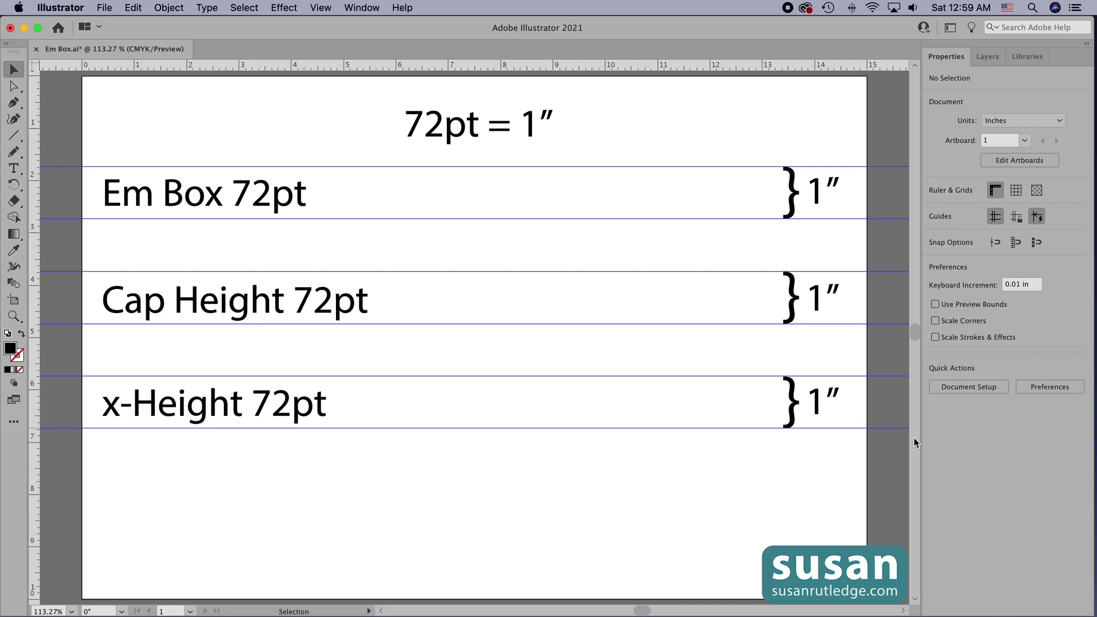
pyautogui.press('t')
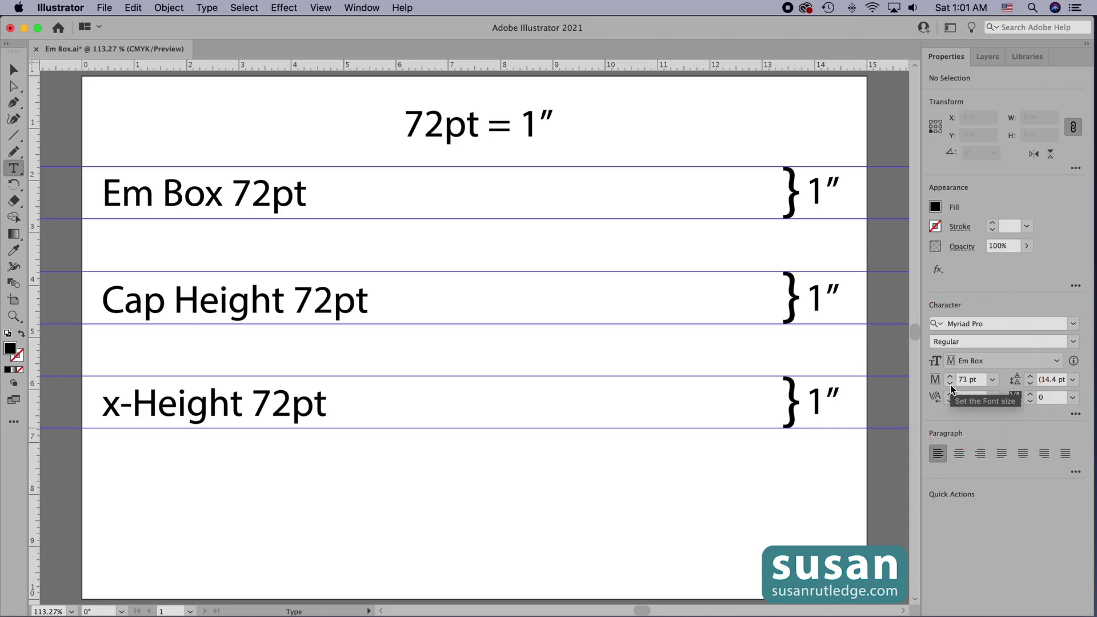
pyautogui.click(993, 380)
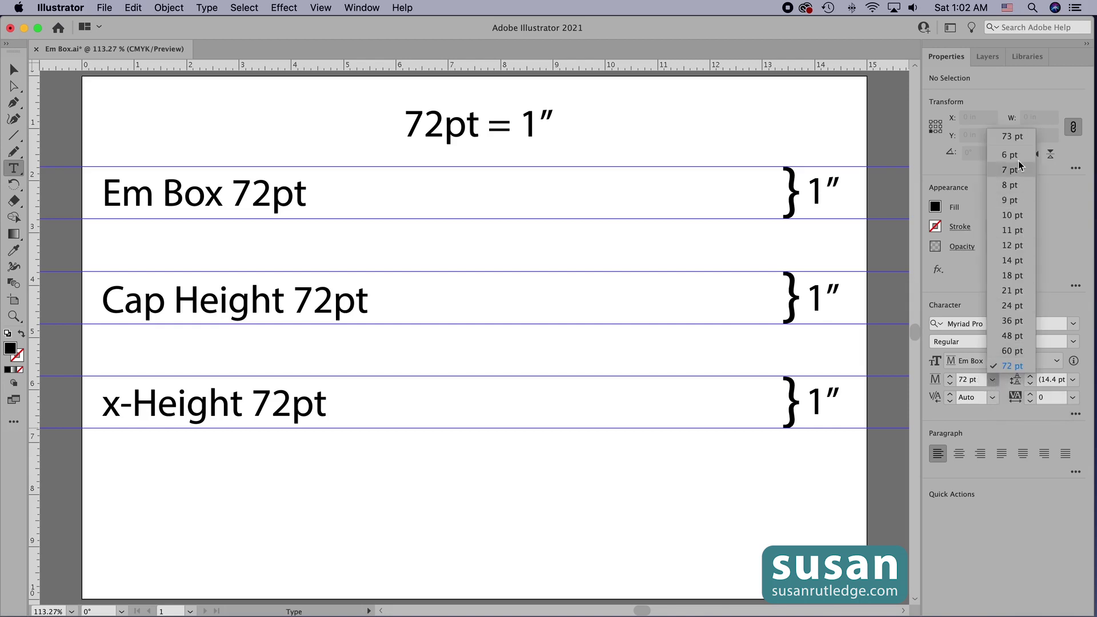
pyautogui.click(1015, 368)
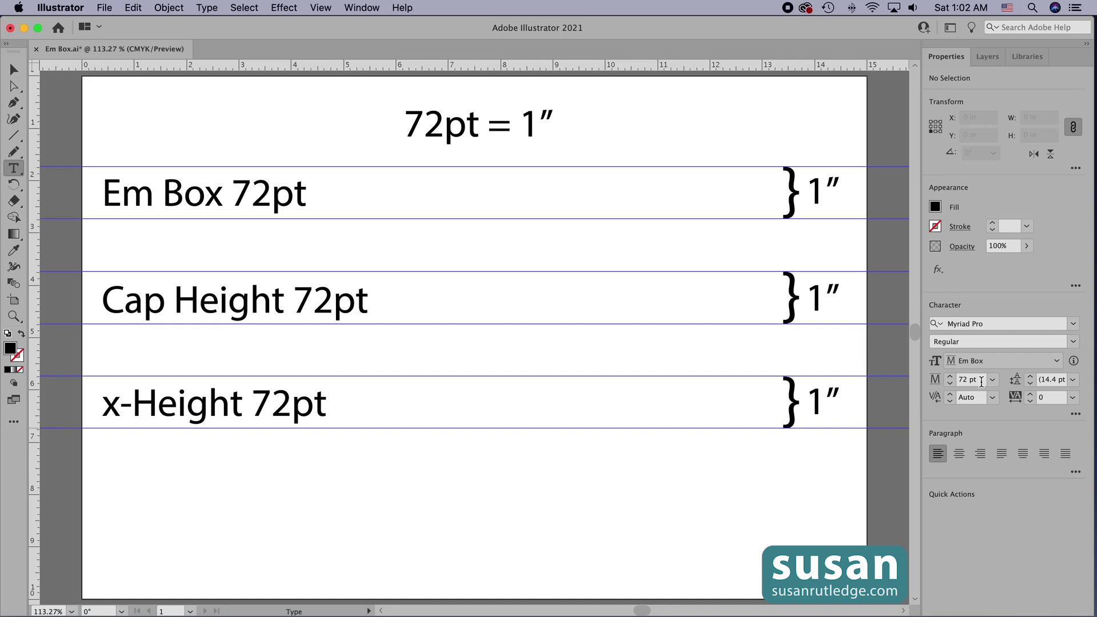
pyautogui.doubleClick(957, 379)
pyautogui.write('1')
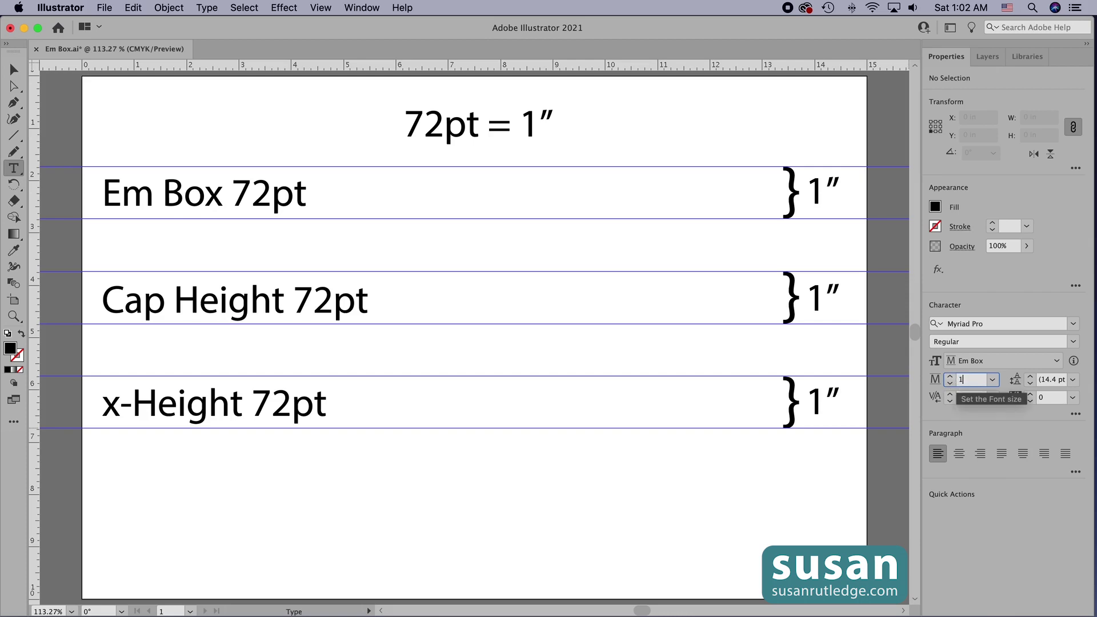
pyautogui.write('/3')
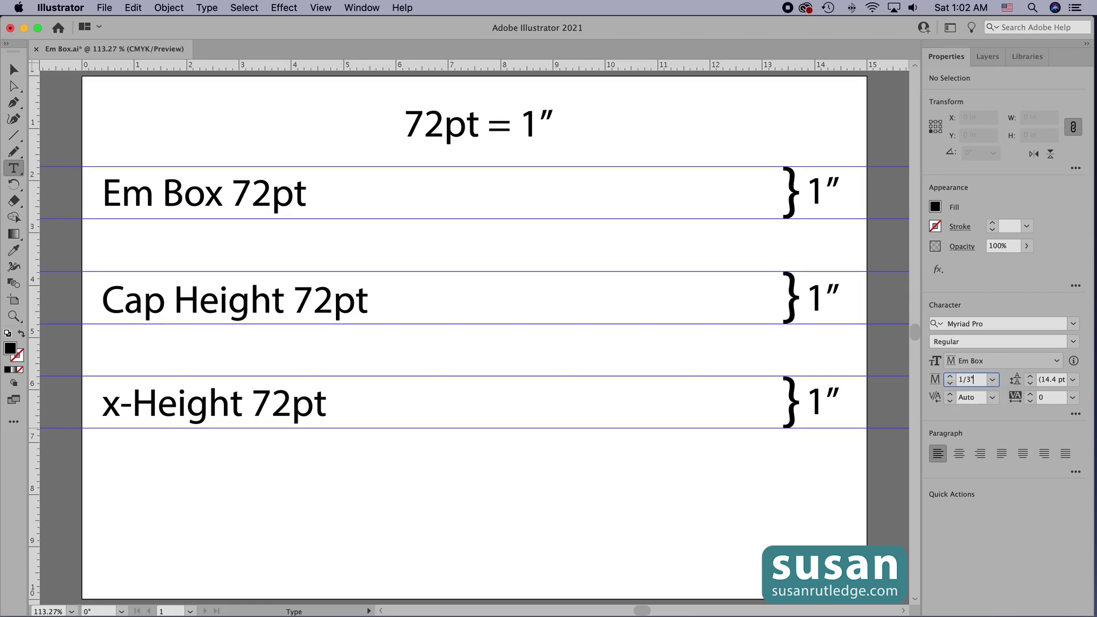
pyautogui.press('Return')
pyautogui.click(951, 379)
pyautogui.write('1')
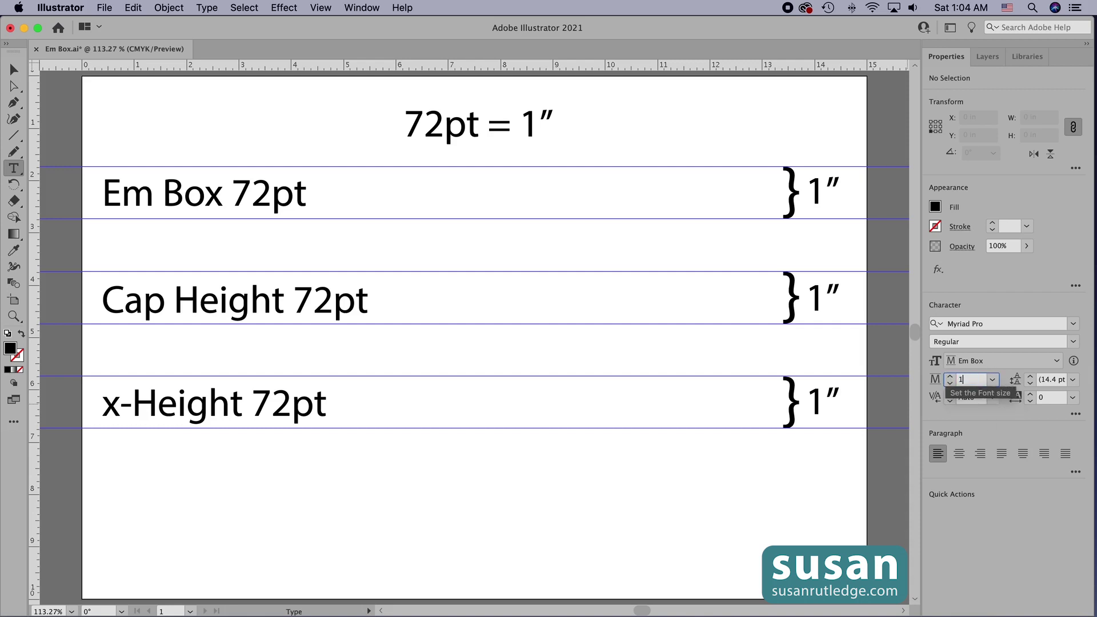
pyautogui.write('"')
pyautogui.press('Return')
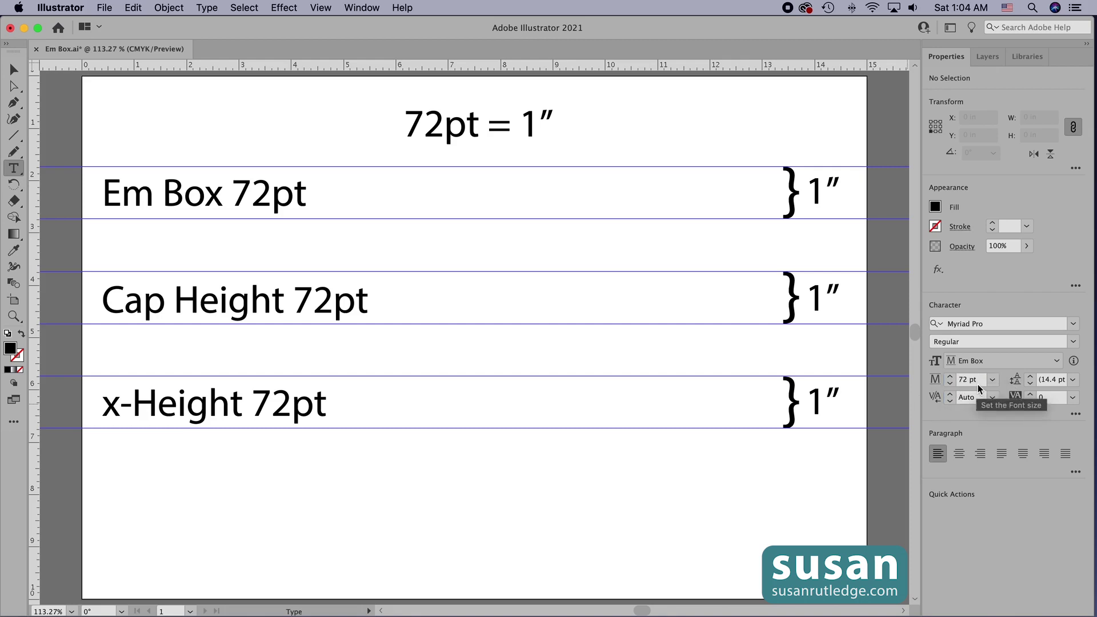
# Set the font to Arial and place 'Lorem ipsum' sample text on the artboard
pyautogui.click(1074, 324)
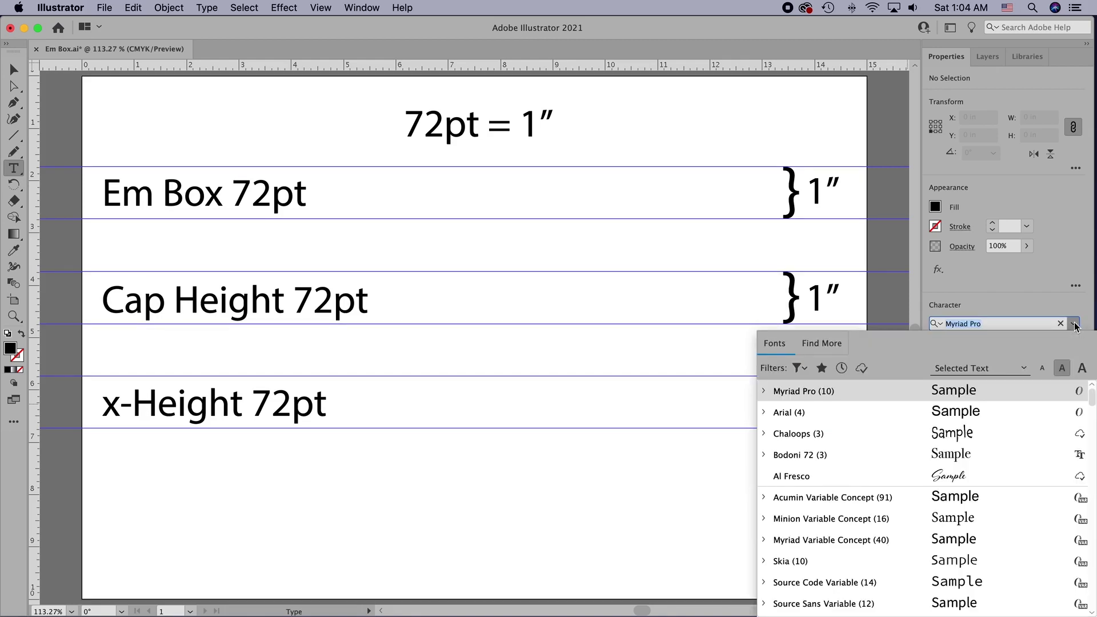
pyautogui.click(973, 412)
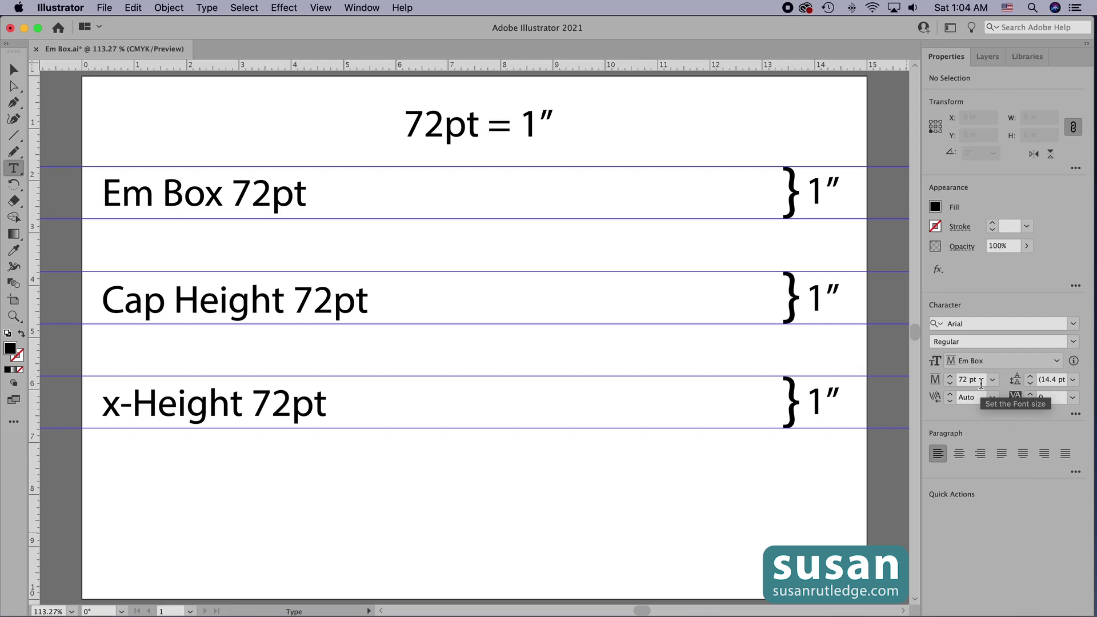
pyautogui.click(456, 487)
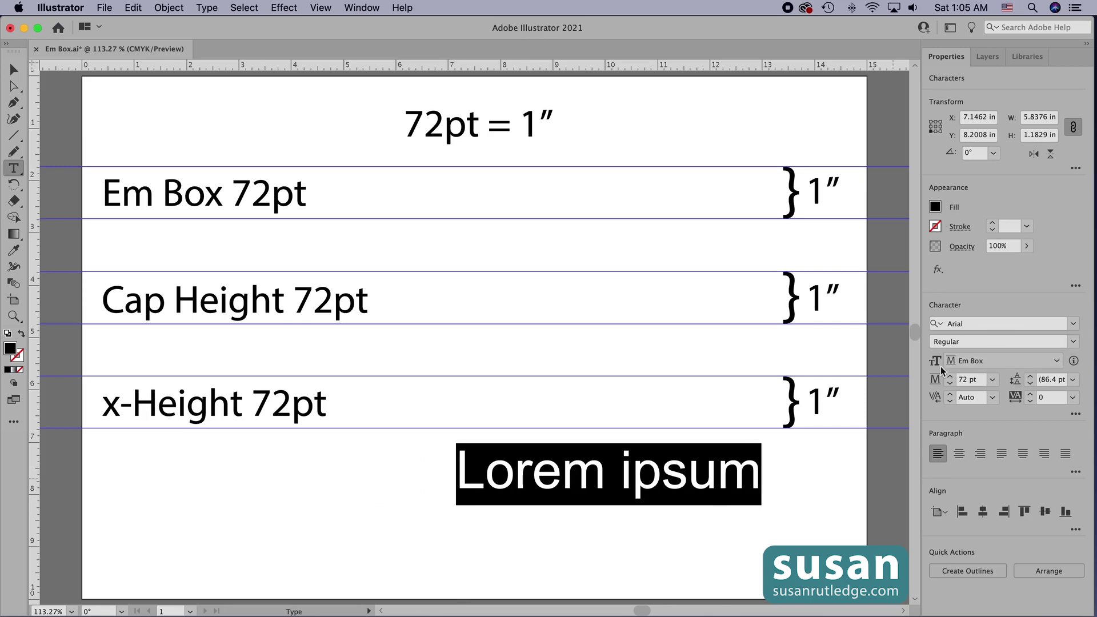
# Move the 'Lorem ipsum' text into the Em Box band and fine-tune its fit
pyautogui.click(12, 72)
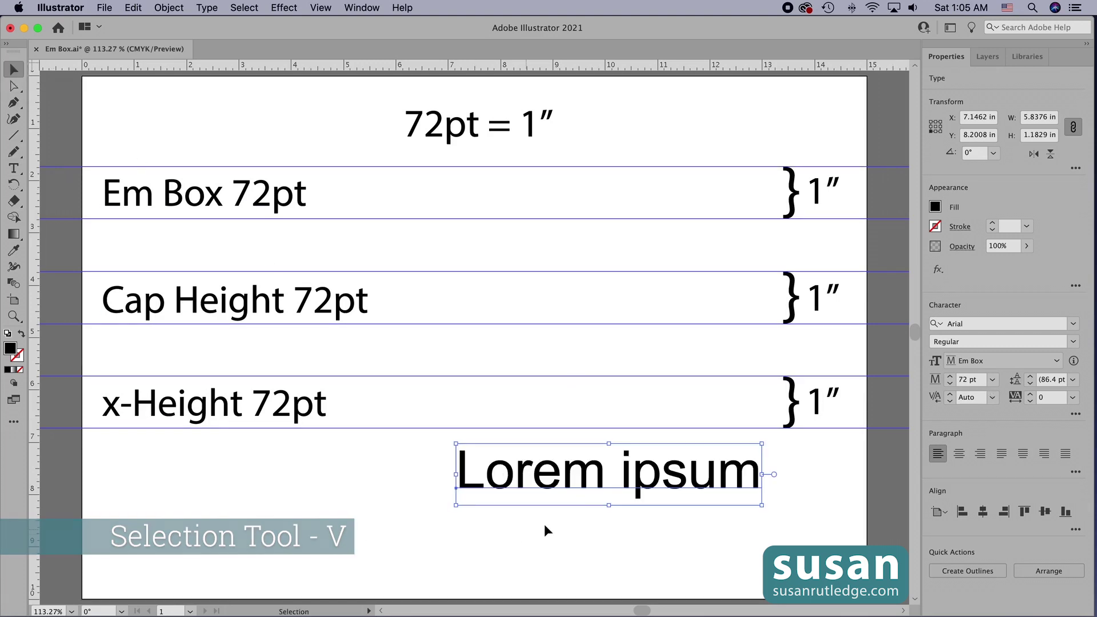
pyautogui.moveTo(601, 490); pyautogui.dragTo(541, 211)
pyautogui.click(581, 256)
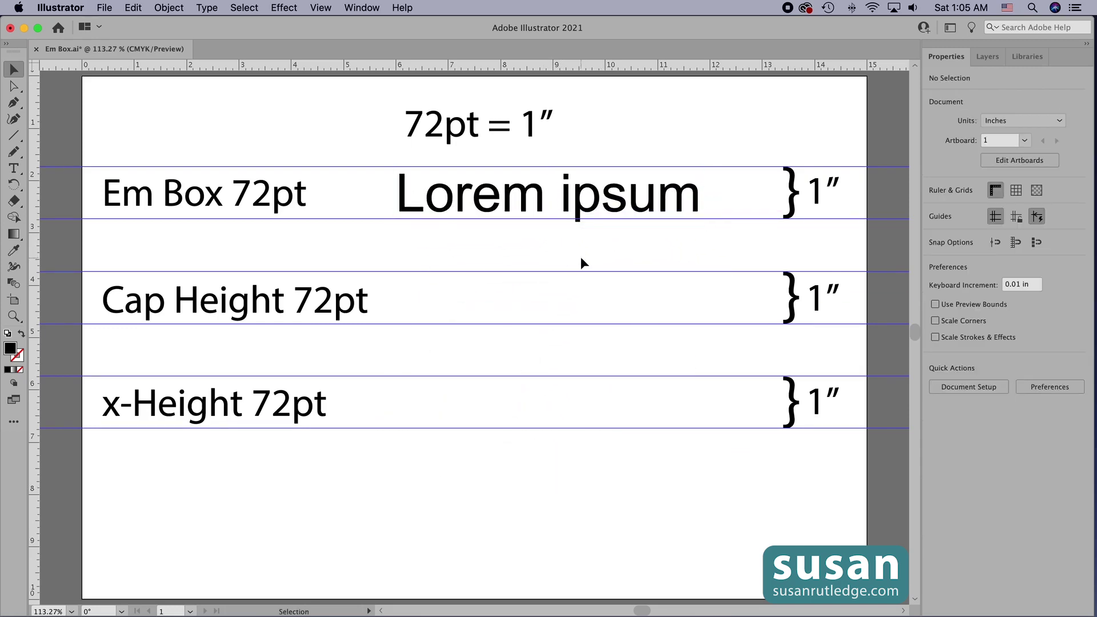
pyautogui.moveTo(507, 209); pyautogui.dragTo(506, 203)
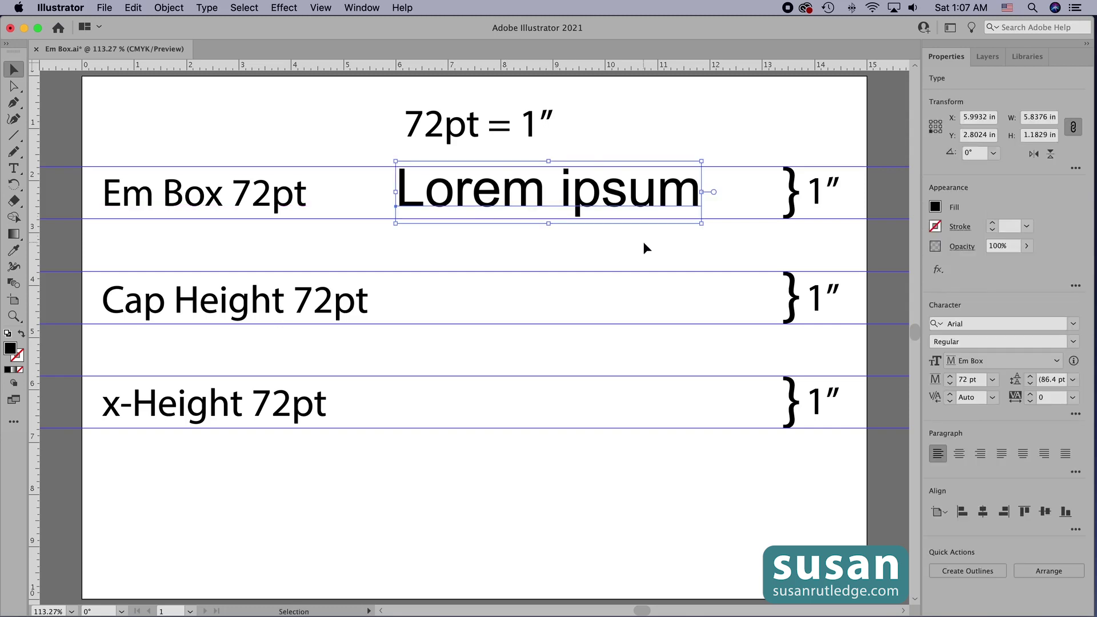
pyautogui.press('Down')
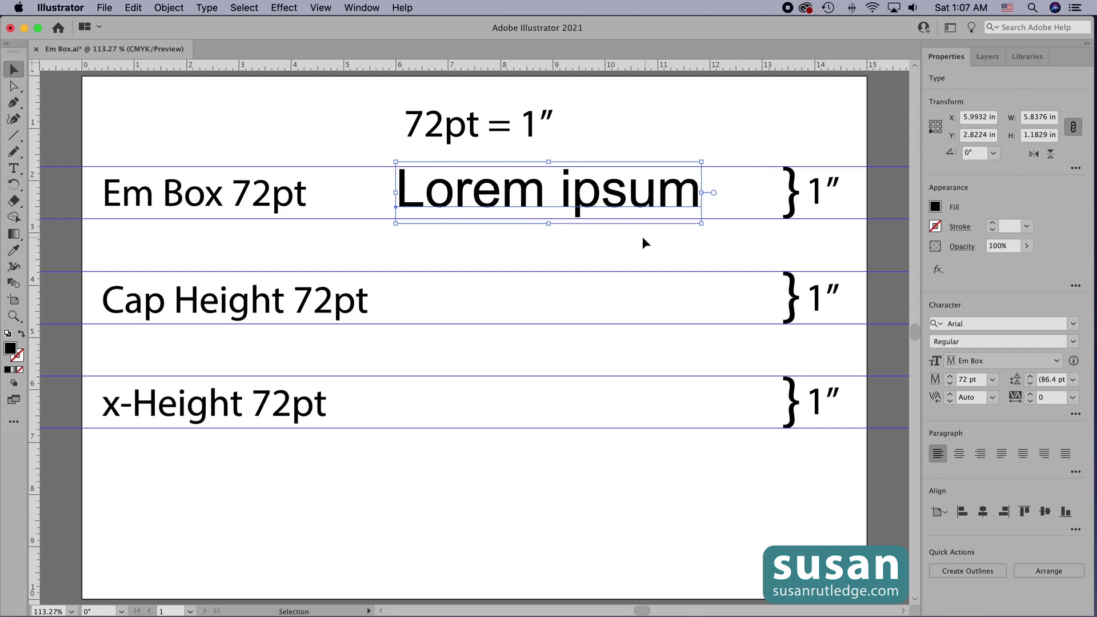
pyautogui.click(643, 238)
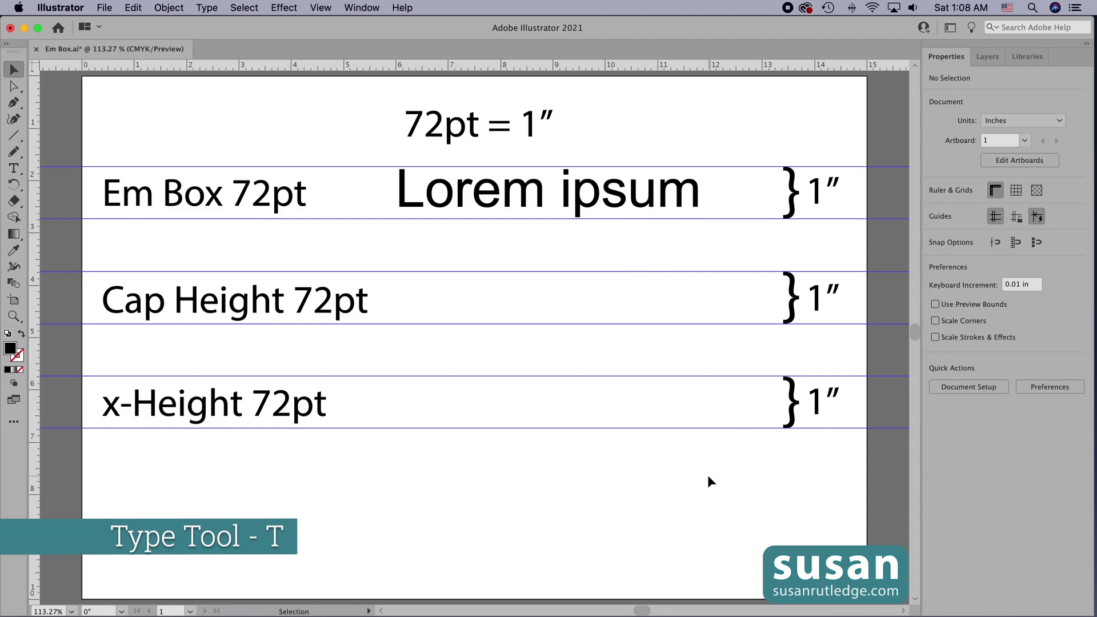
# Measure font size by Cap Height and place new 'Lorem ipsum' text below the bands
pyautogui.press('t')
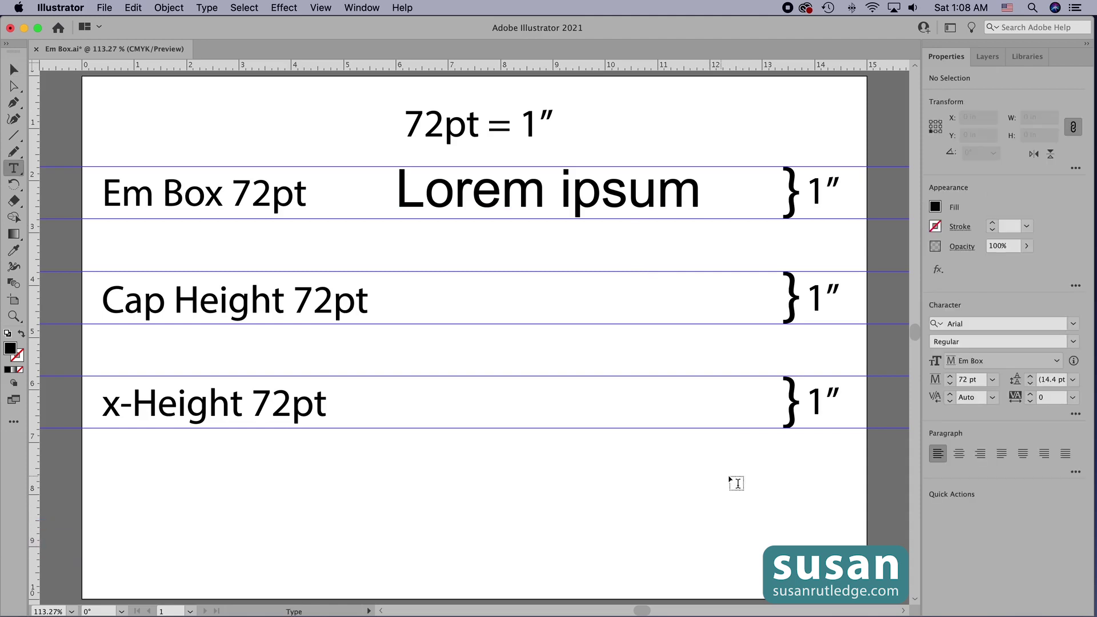
pyautogui.click(1056, 361)
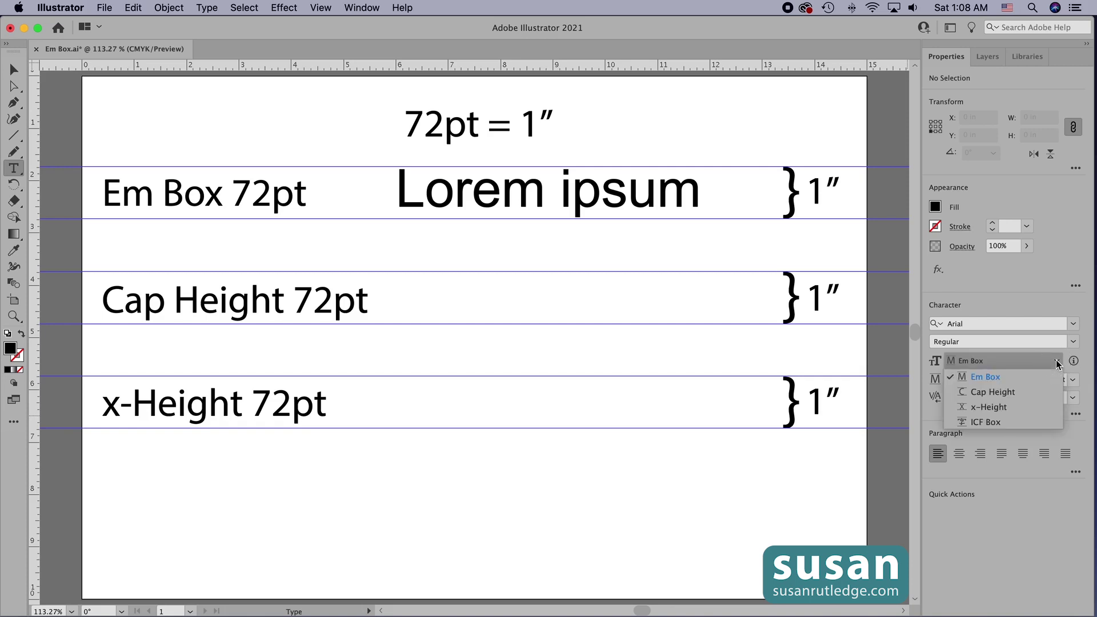
pyautogui.click(1020, 392)
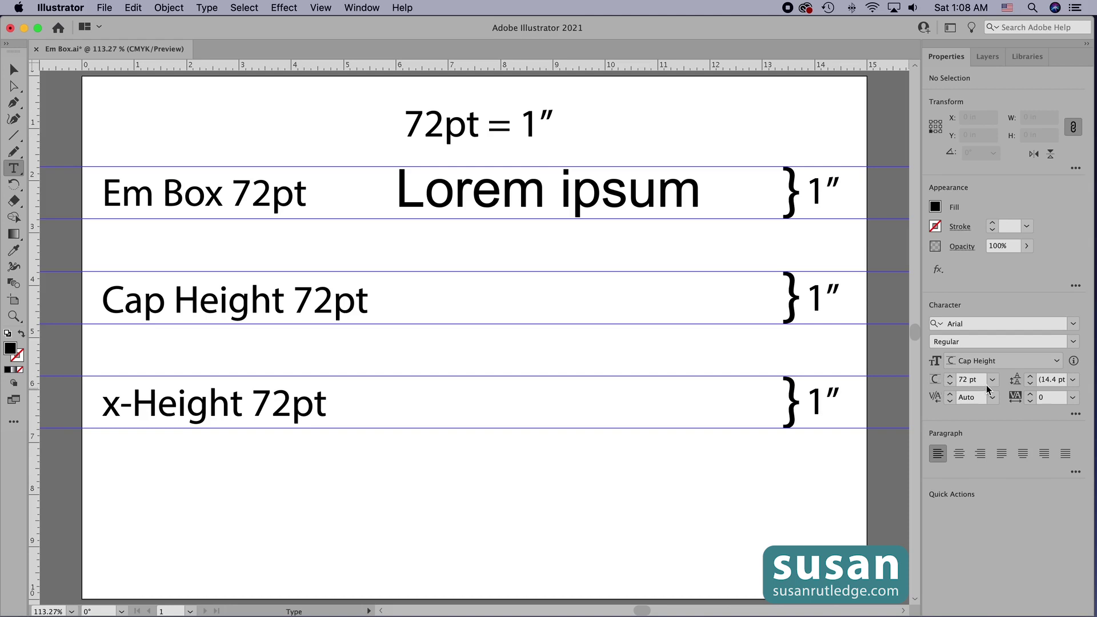
pyautogui.click(482, 475)
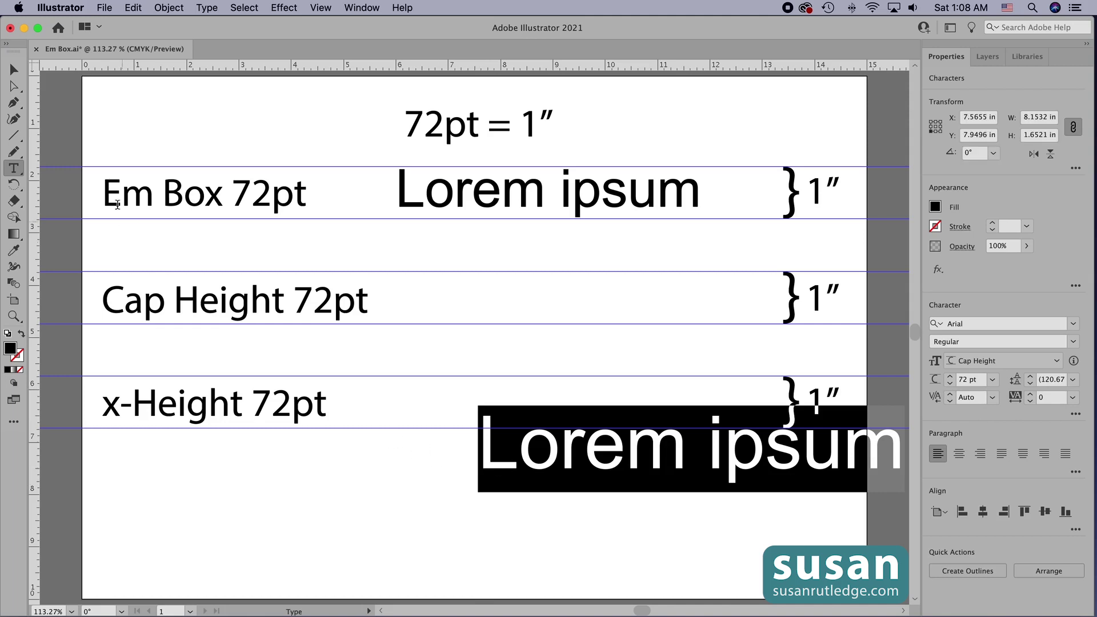
pyautogui.click(13, 69)
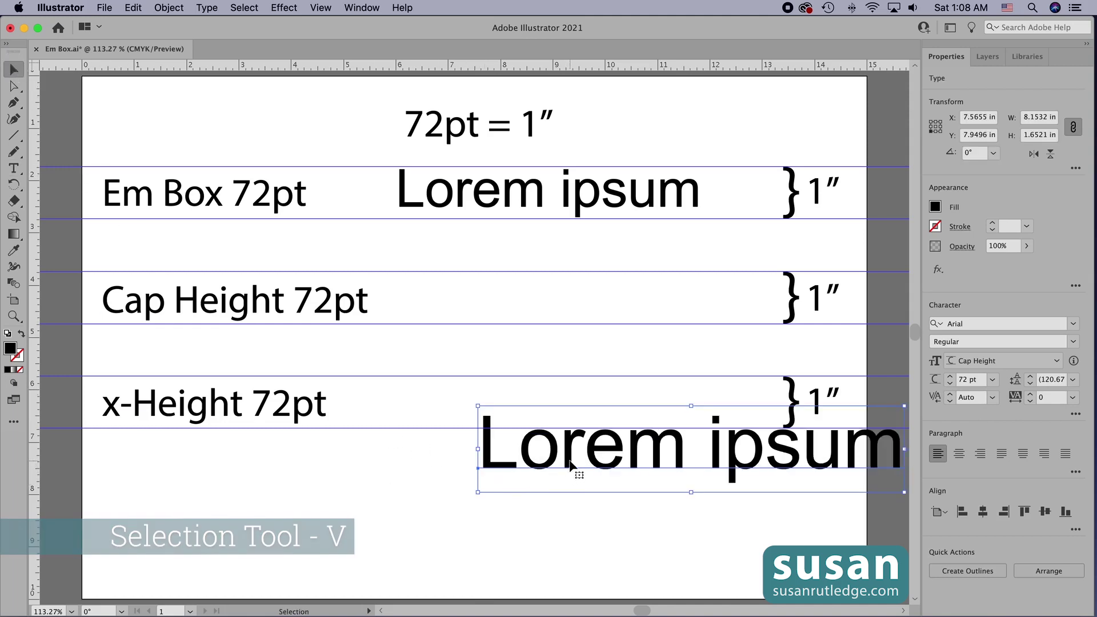
pyautogui.moveTo(570, 470); pyautogui.dragTo(402, 511)
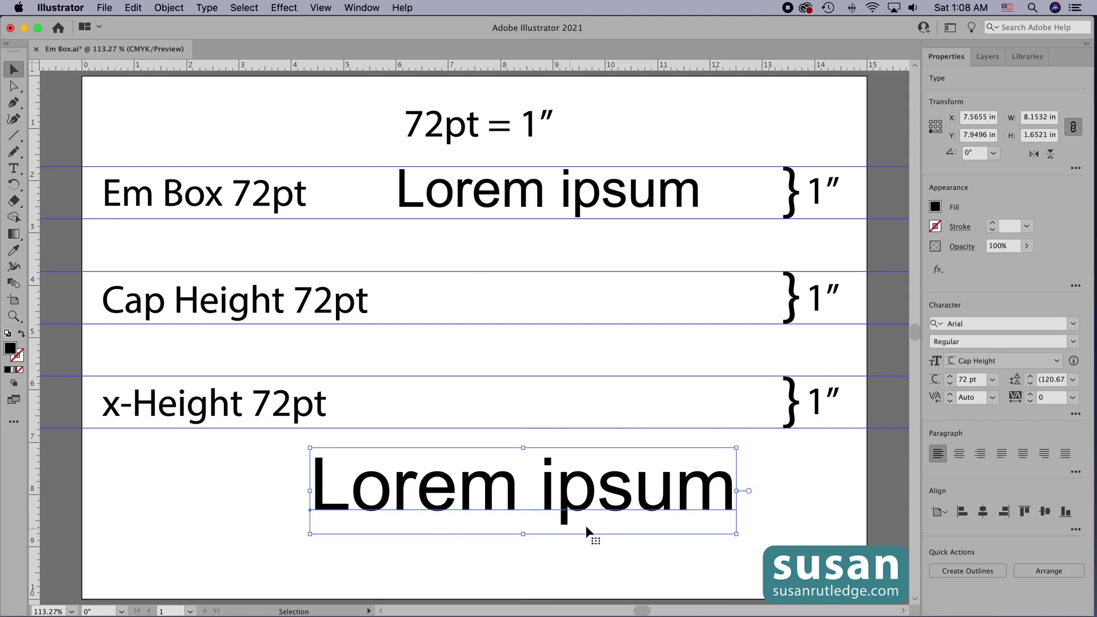
# Trim the new text to 'Lorem' and move it into the Cap Height band
pyautogui.doubleClick(543, 492)
pyautogui.moveTo(547, 493); pyautogui.dragTo(764, 507)
pyautogui.press('BackSpace')
pyautogui.press('BackSpace')
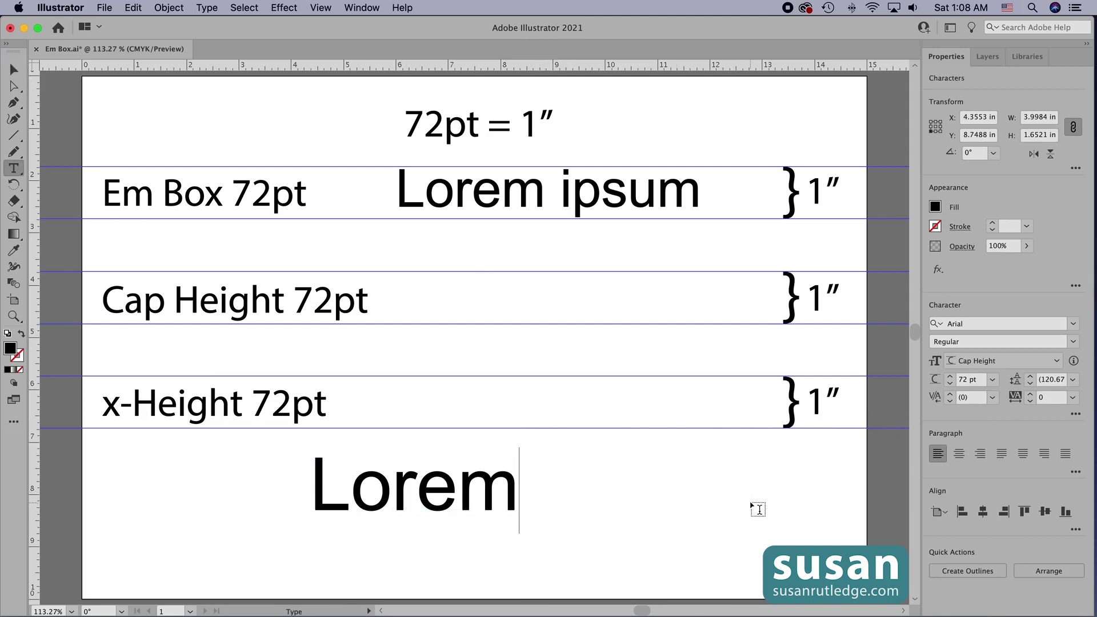
pyautogui.click(12, 70)
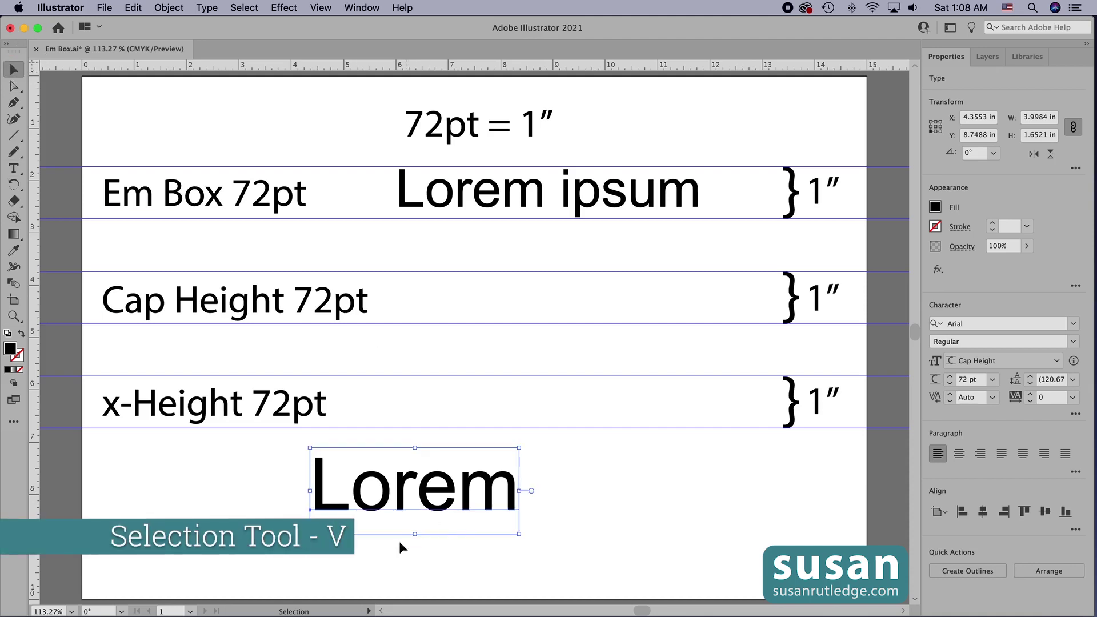
pyautogui.moveTo(441, 514); pyautogui.dragTo(550, 330)
pyautogui.click(481, 348)
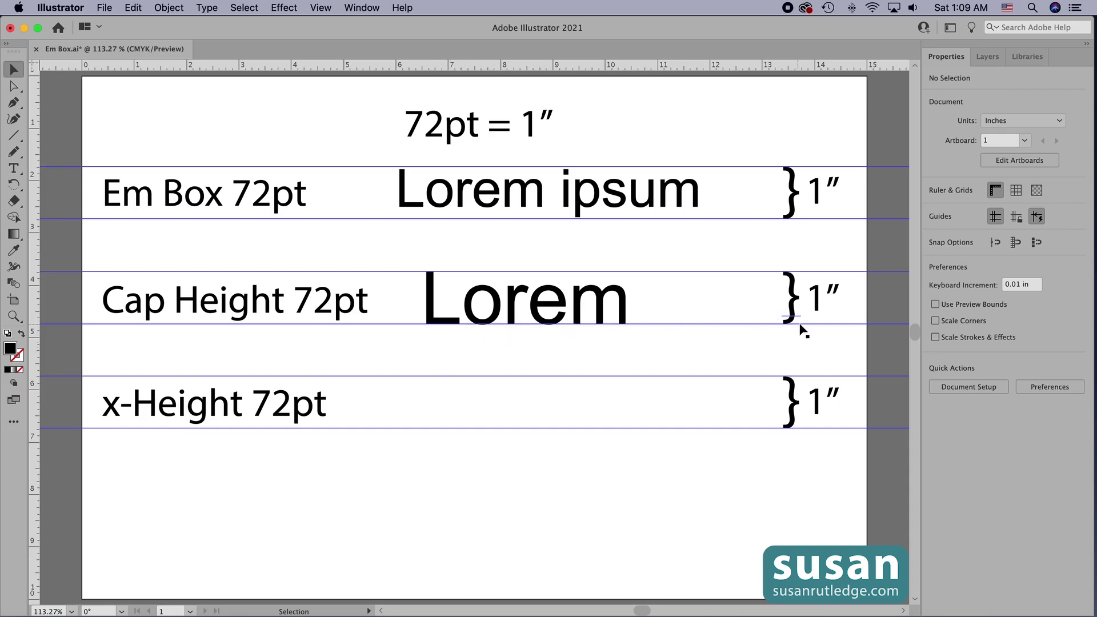
# Add a 'p' after 'Lorem' to make 'Loremp'
pyautogui.press('t')
pyautogui.click(628, 311)
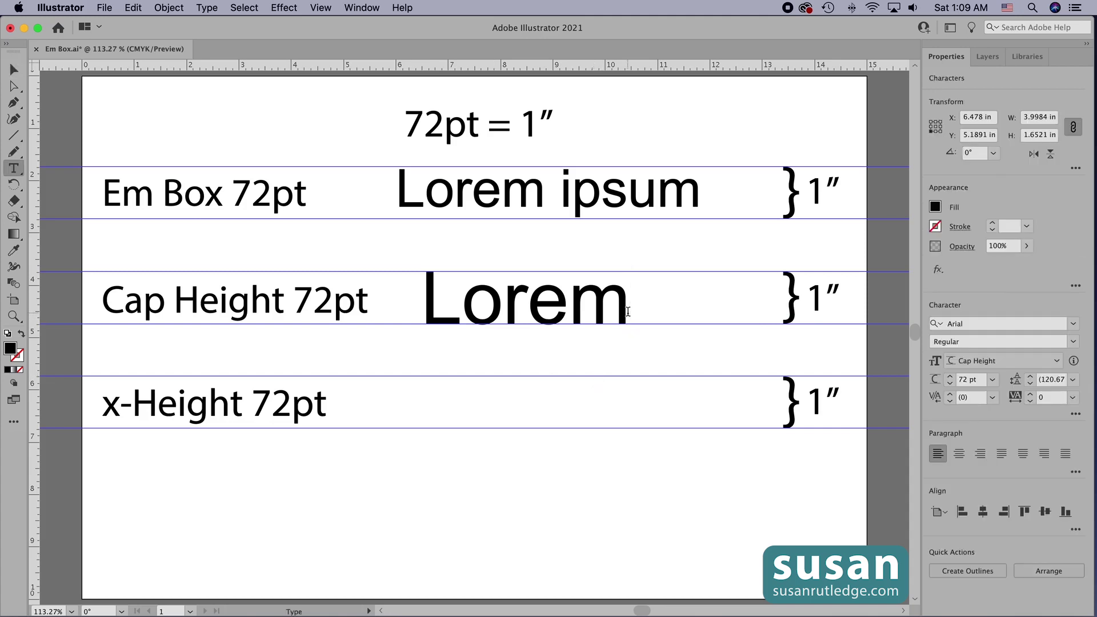
pyautogui.write('p')
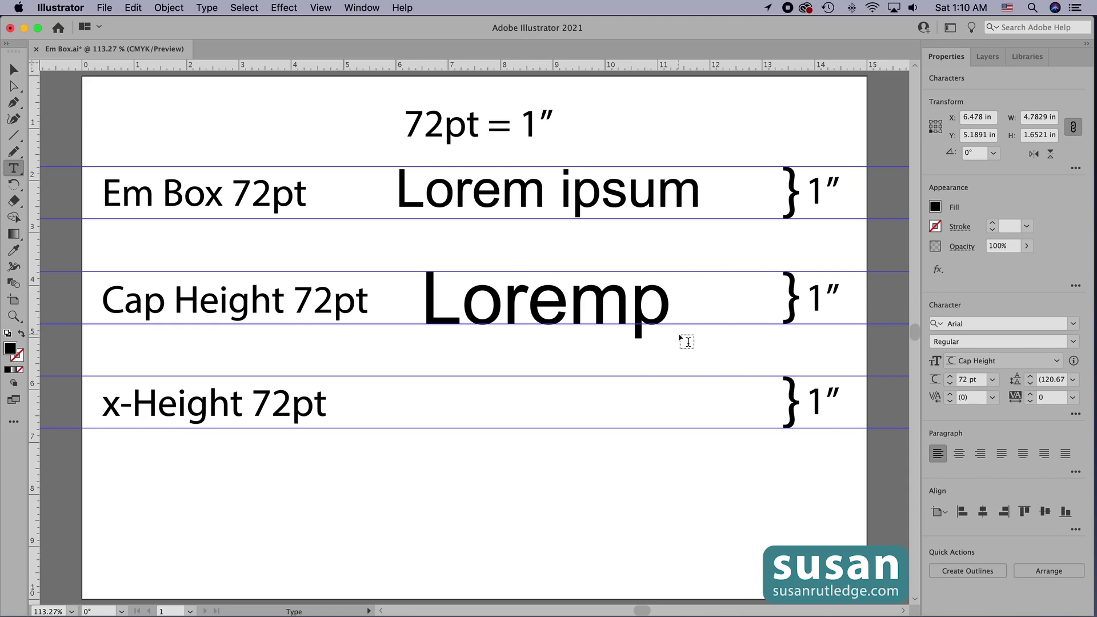
# Measure type size by x-Height and place new 'Lorem ipsum' placeholder text below the bands
pyautogui.click(1057, 362)
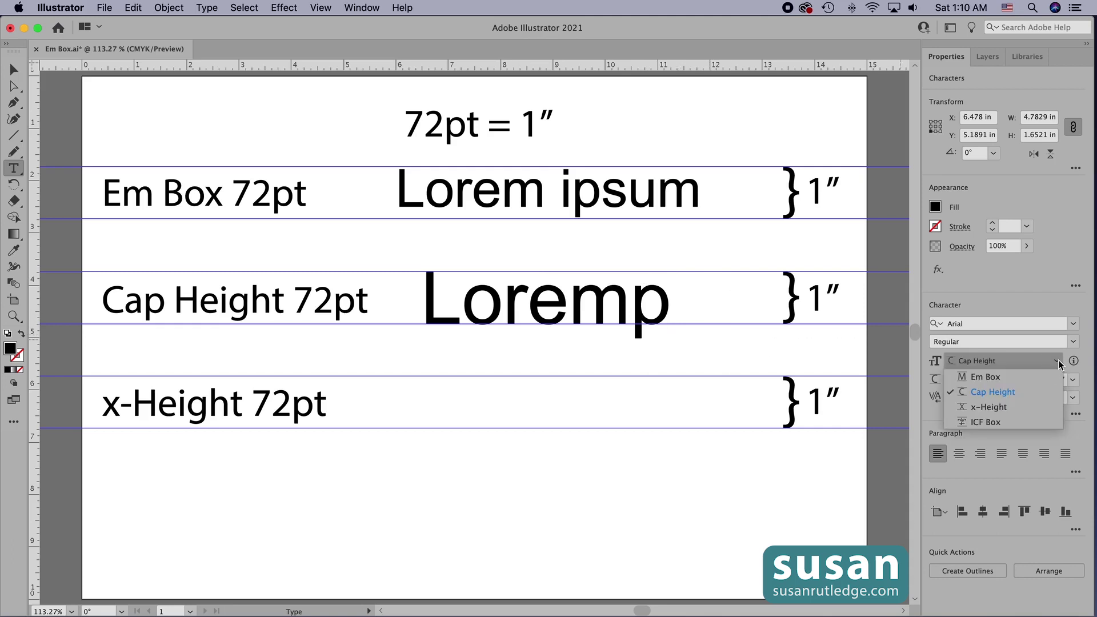
pyautogui.click(977, 407)
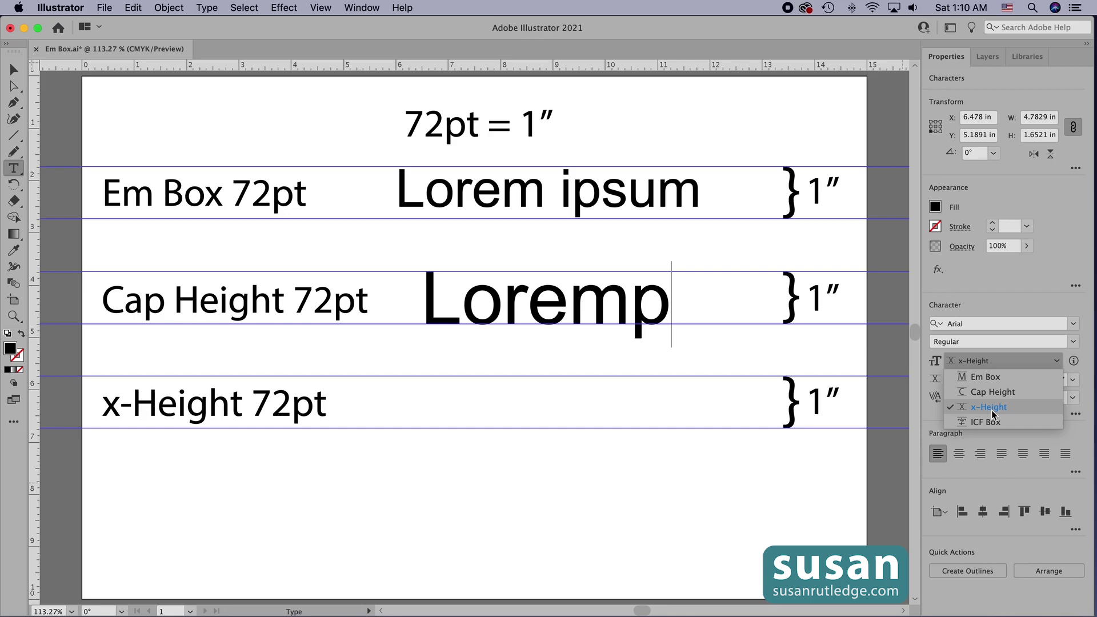
pyautogui.click(661, 473)
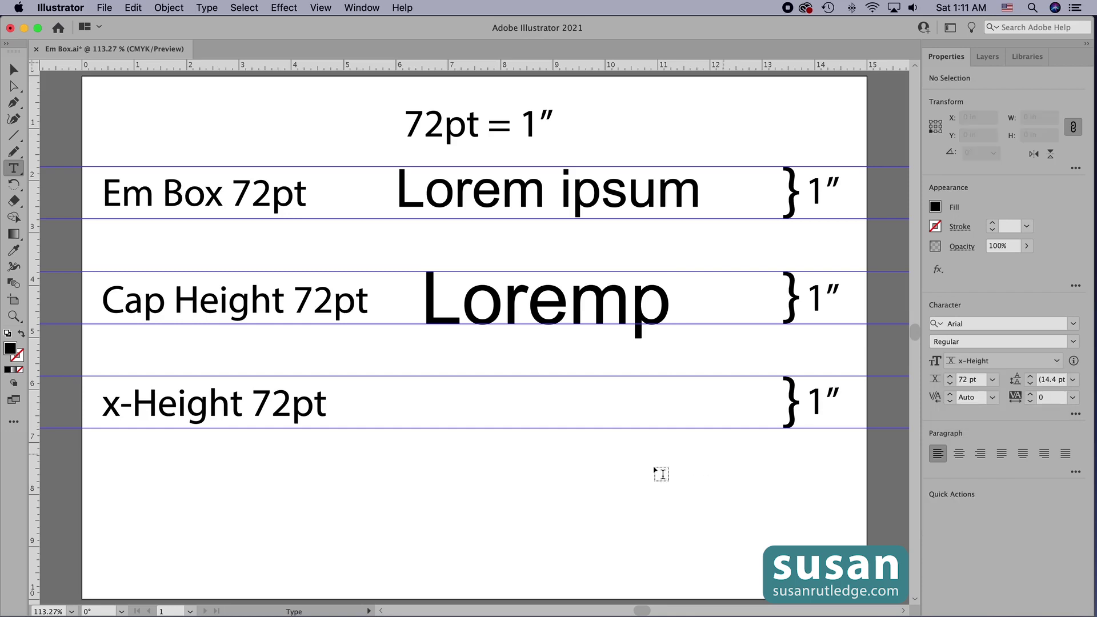
pyautogui.click(402, 479)
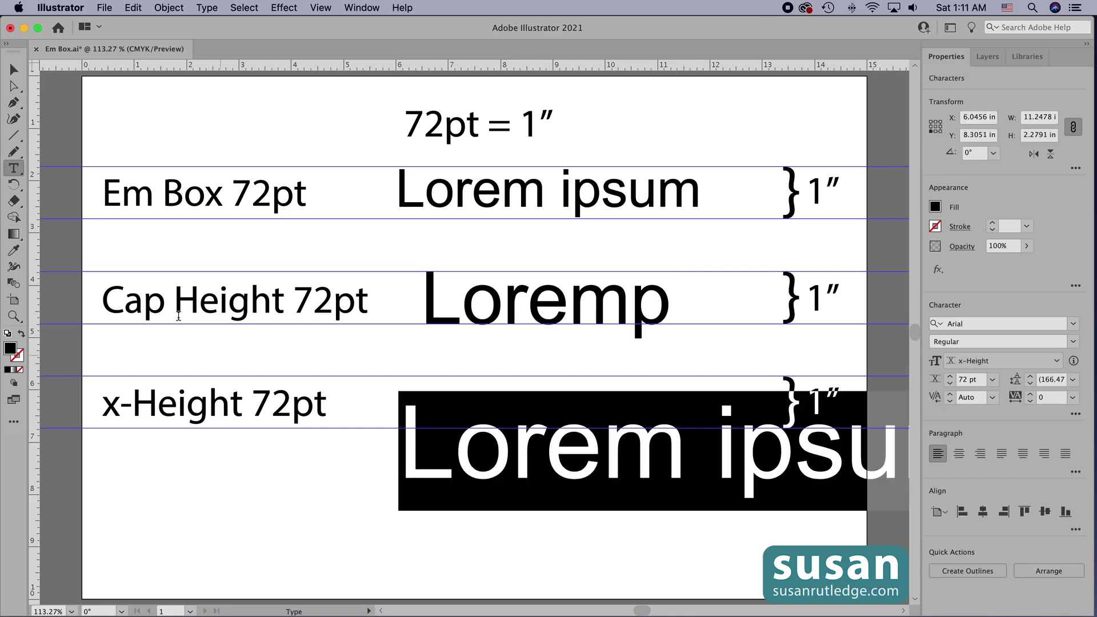
pyautogui.press('Escape')
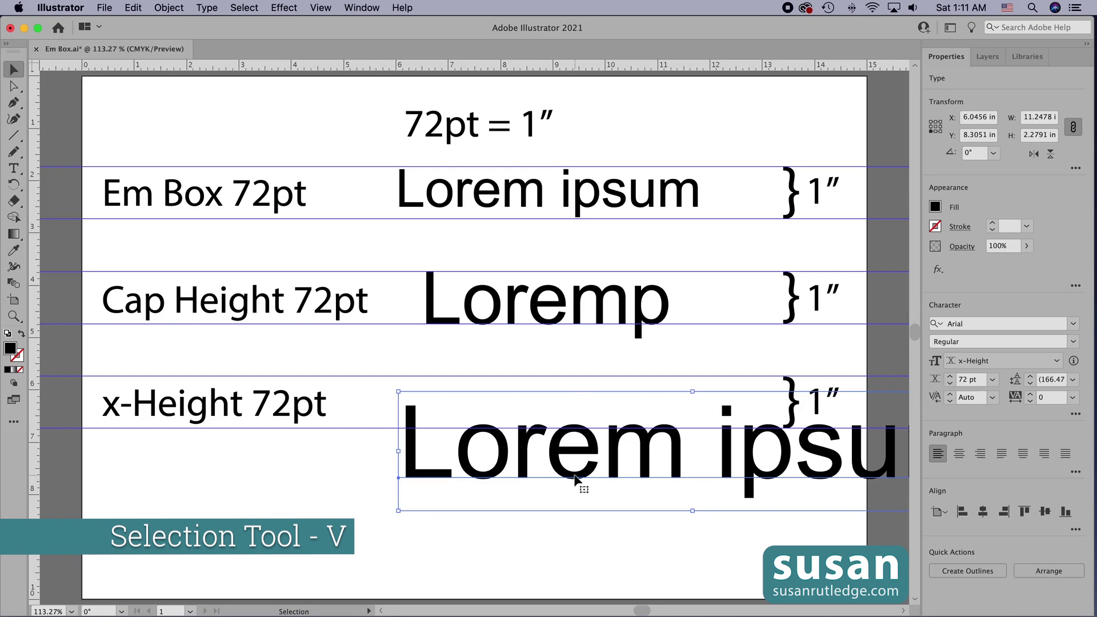
pyautogui.moveTo(575, 477); pyautogui.dragTo(423, 540)
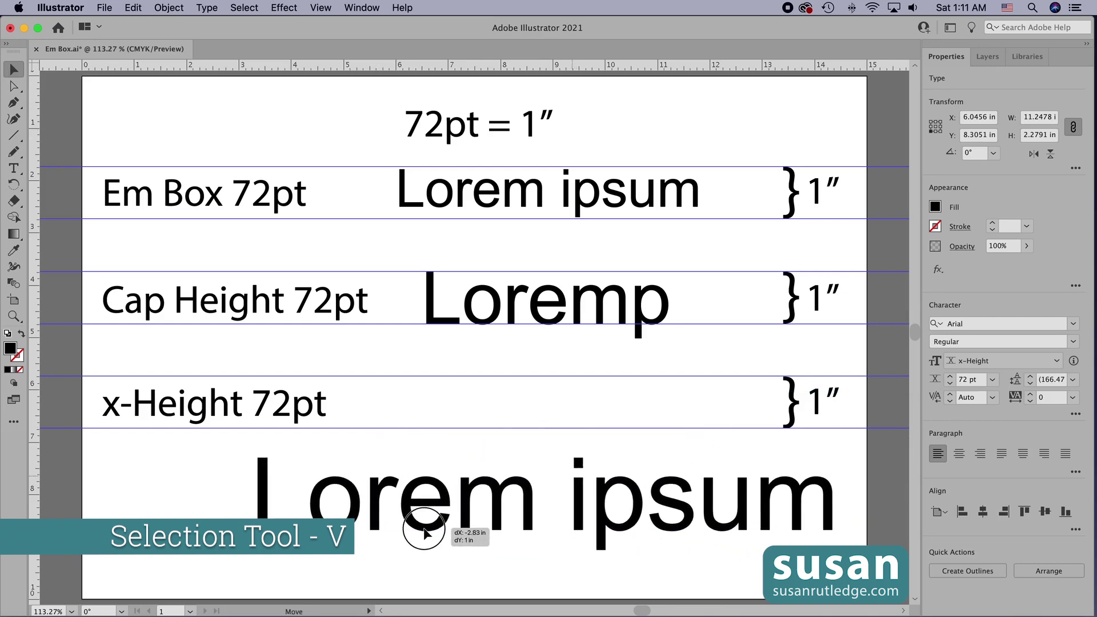
# Trim the placeholder to 'orem' and move it into the x-Height band
pyautogui.doubleClick(311, 508)
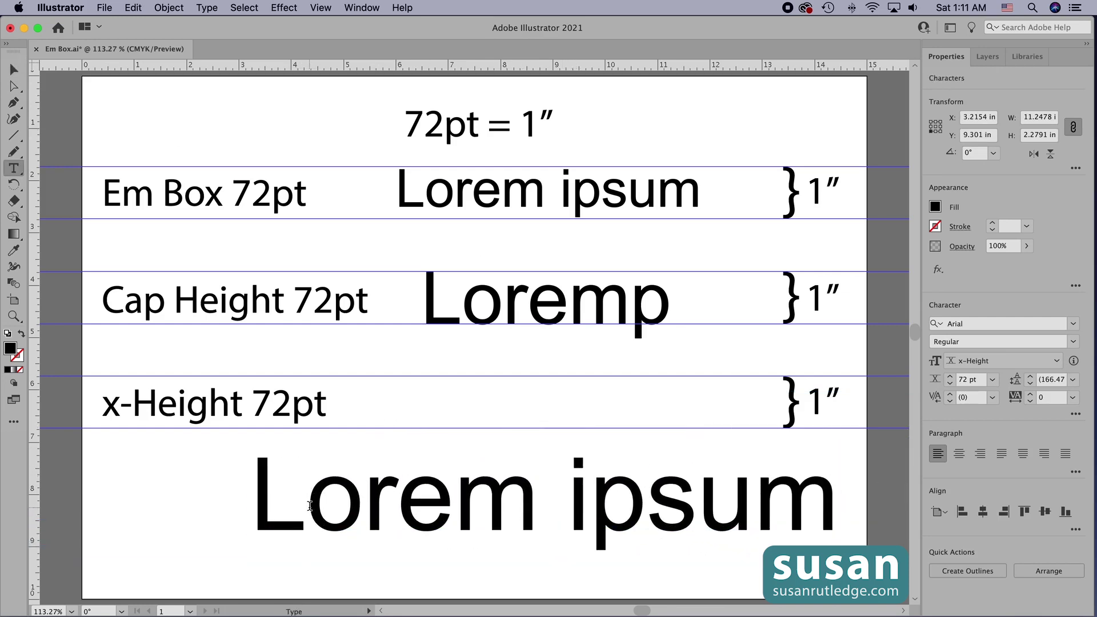
pyautogui.press('BackSpace')
pyautogui.moveTo(510, 507); pyautogui.dragTo(753, 521)
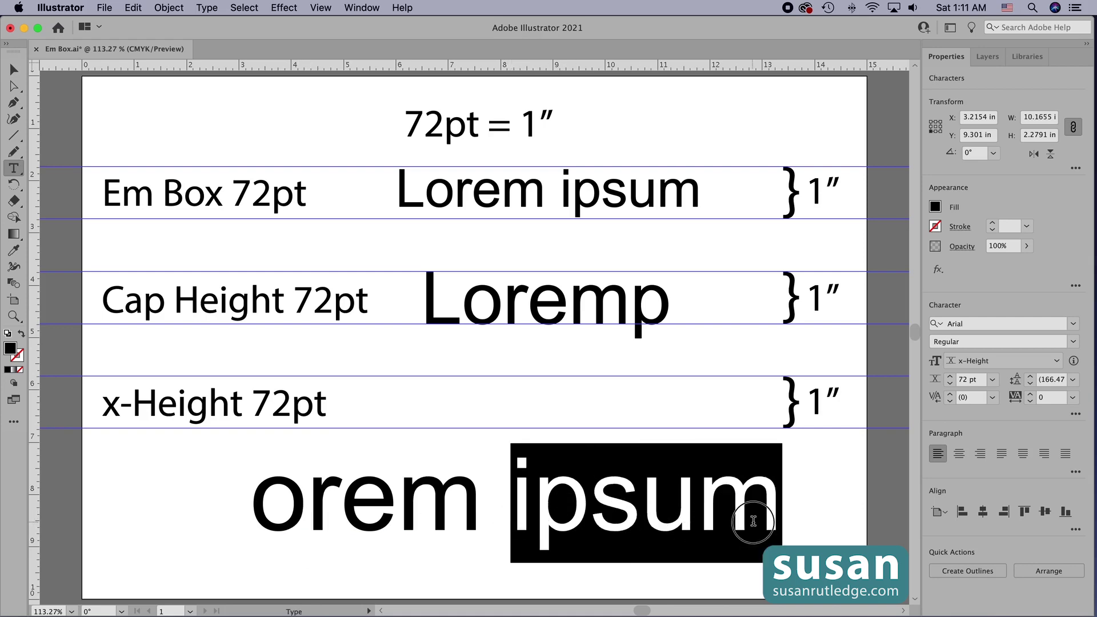
pyautogui.press('BackSpace')
pyautogui.press('BackSpace')
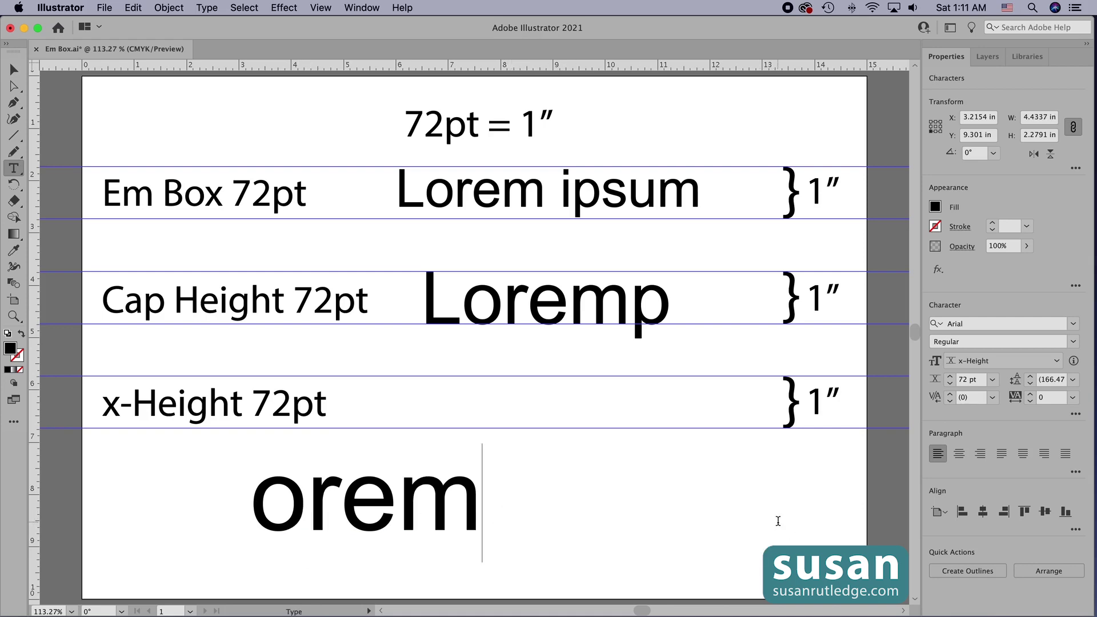
pyautogui.press('Escape')
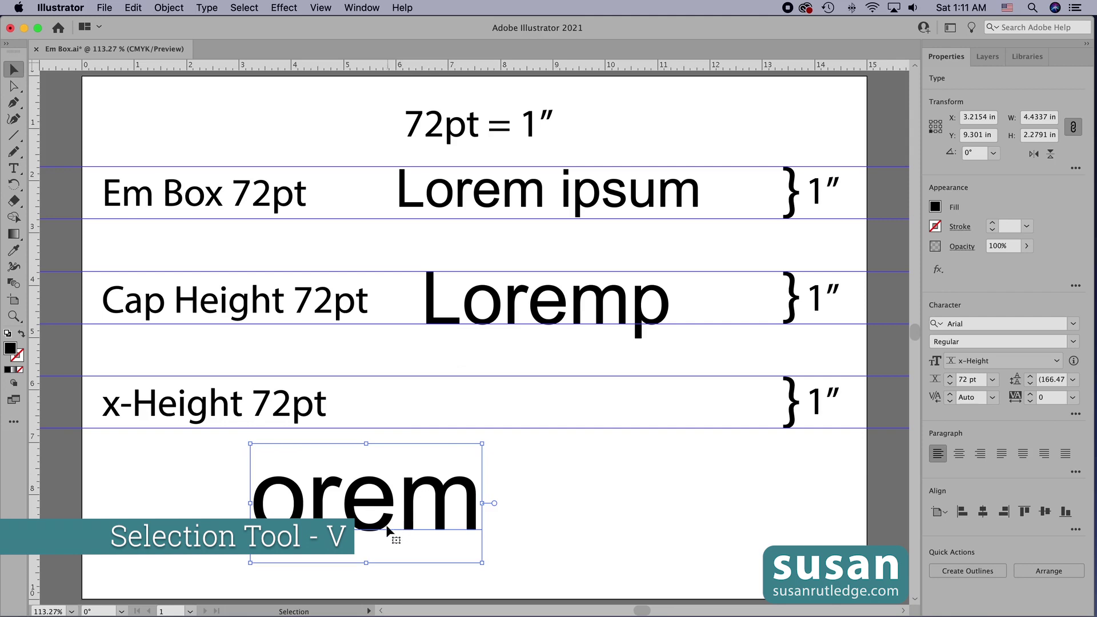
pyautogui.moveTo(473, 526); pyautogui.dragTo(639, 424)
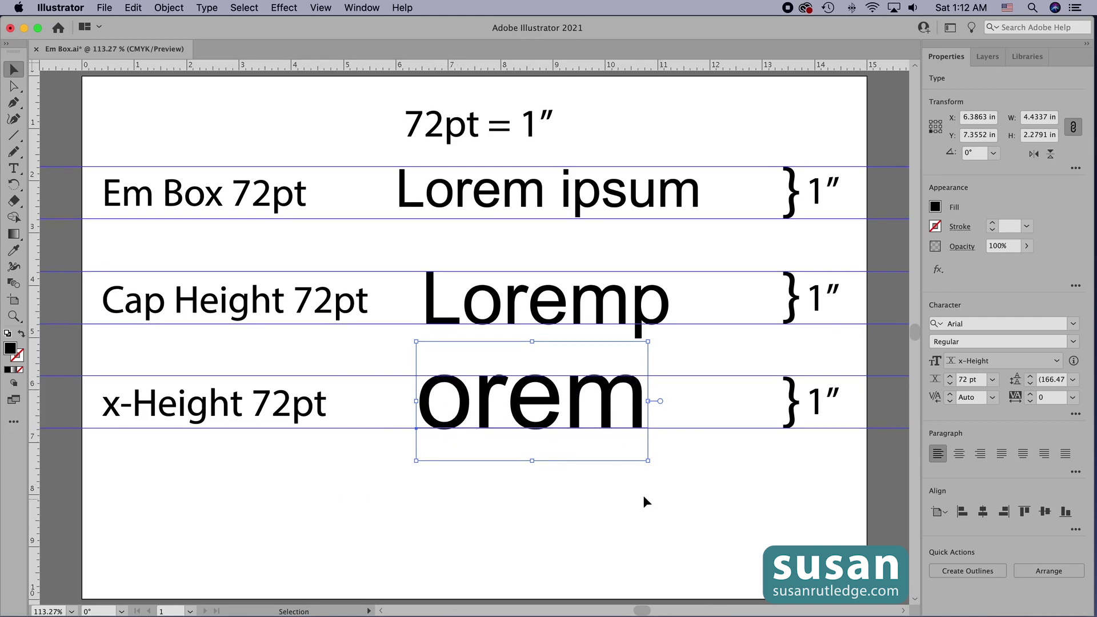
# Type 'Lp' before 'orem' to make 'Lporem'
pyautogui.click(663, 488)
pyautogui.doubleClick(646, 416)
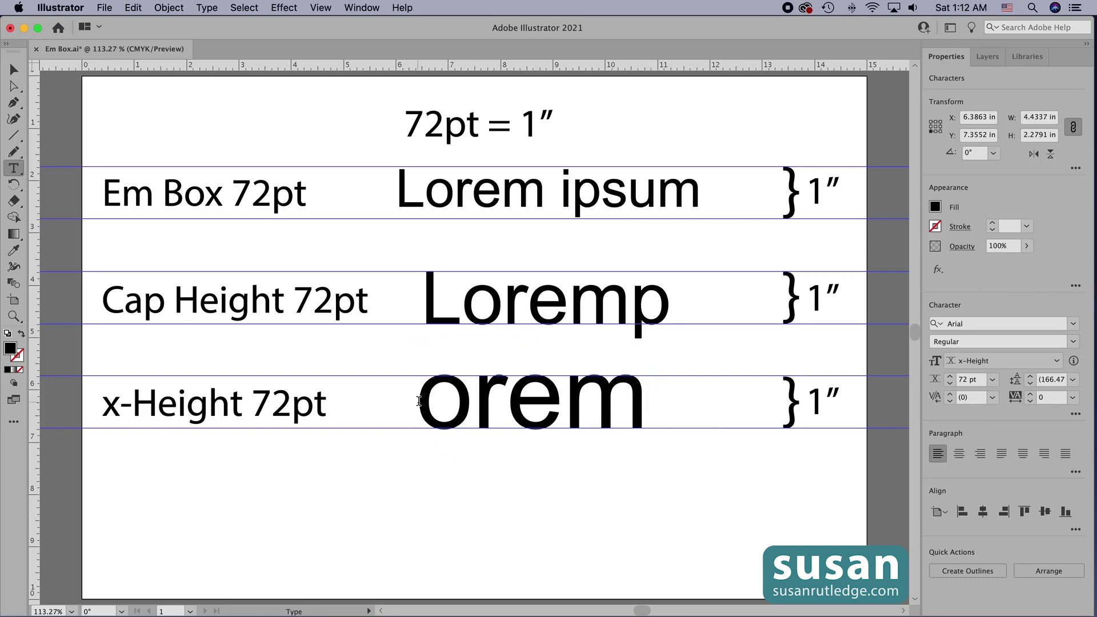
pyautogui.click(419, 401)
pyautogui.write('L')
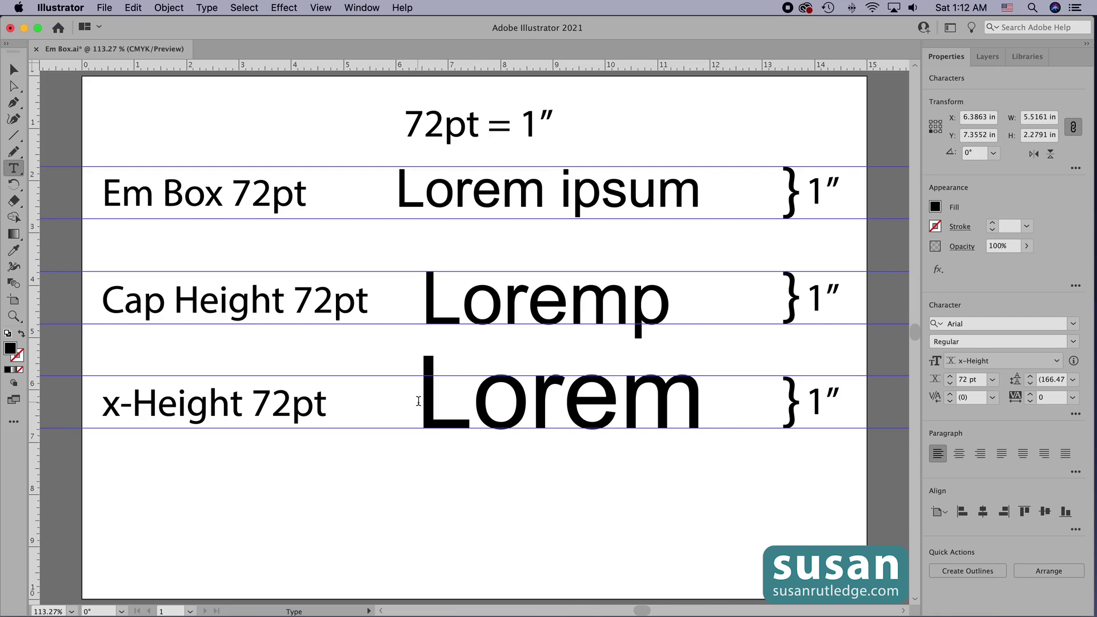
pyautogui.write('p')
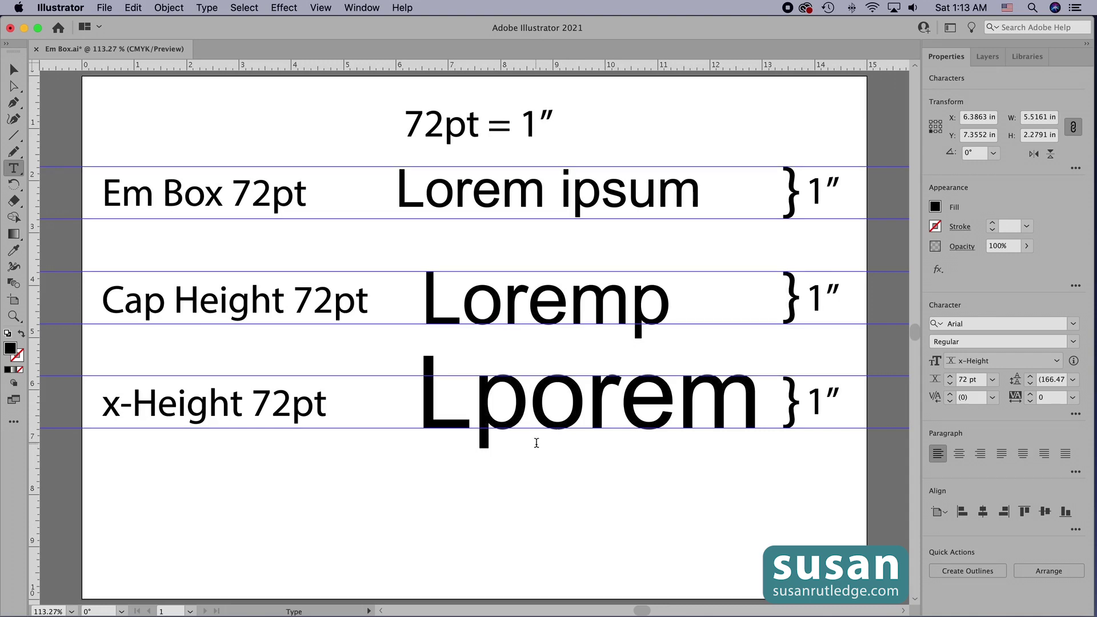
# Switch the font size reference to ICF Box, so the size reads 131.61
pyautogui.click(1057, 362)
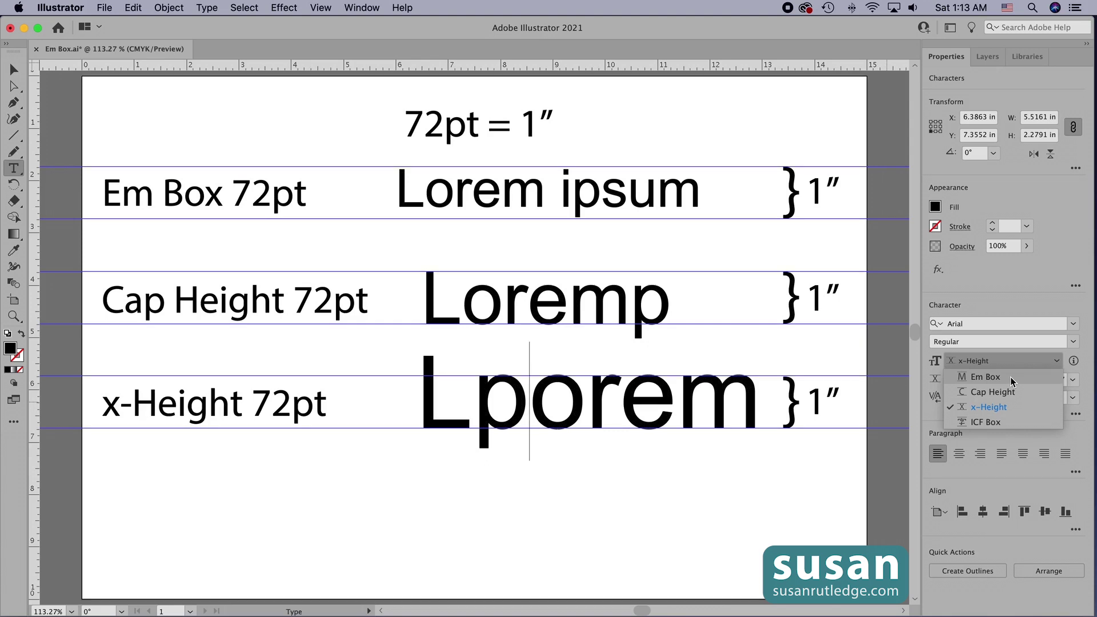
pyautogui.click(989, 422)
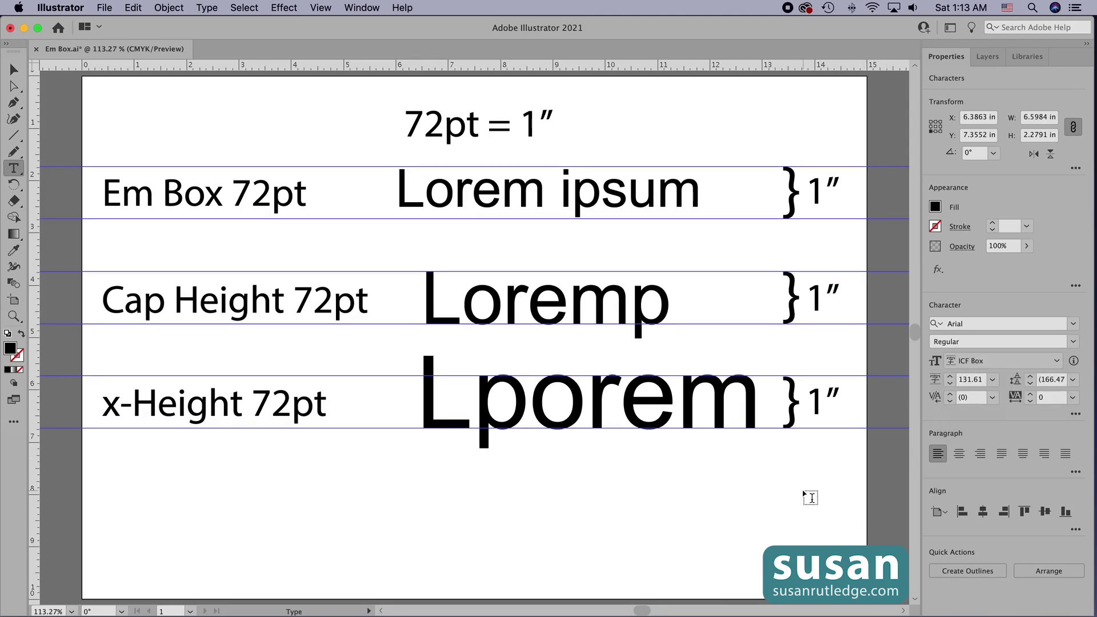